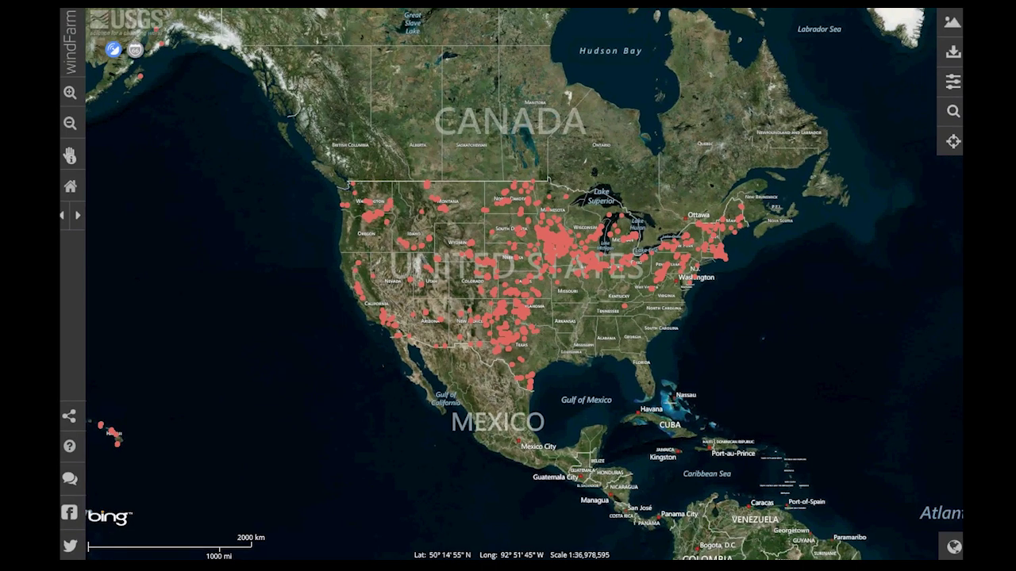
# - Zoom from the Upper Midwest into the Illinois turbine field between Streator and Dwight
pyautogui.moveTo(630, 292); pyautogui.dragTo(535, 224)
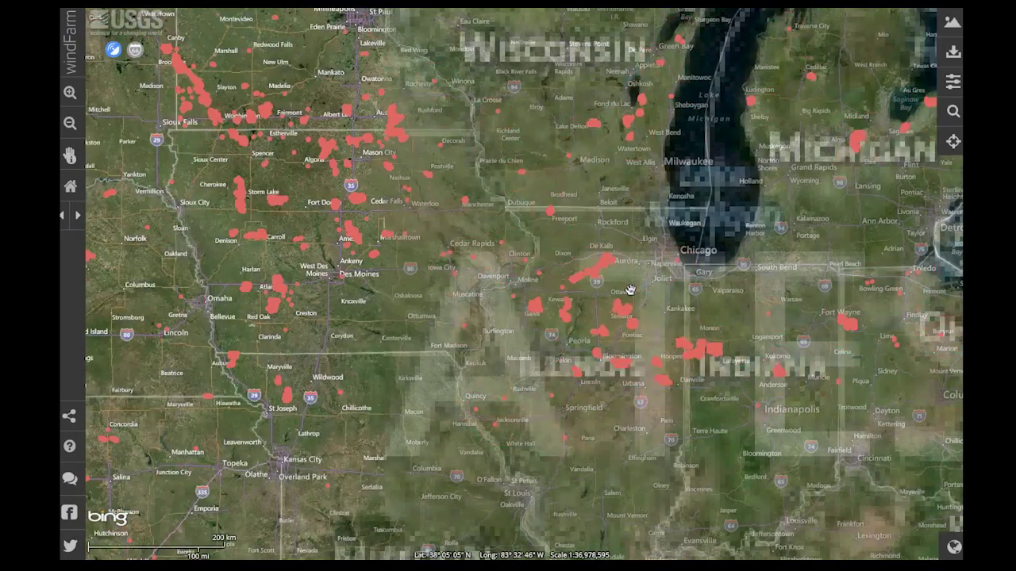
pyautogui.moveTo(594, 277); pyautogui.dragTo(613, 299)
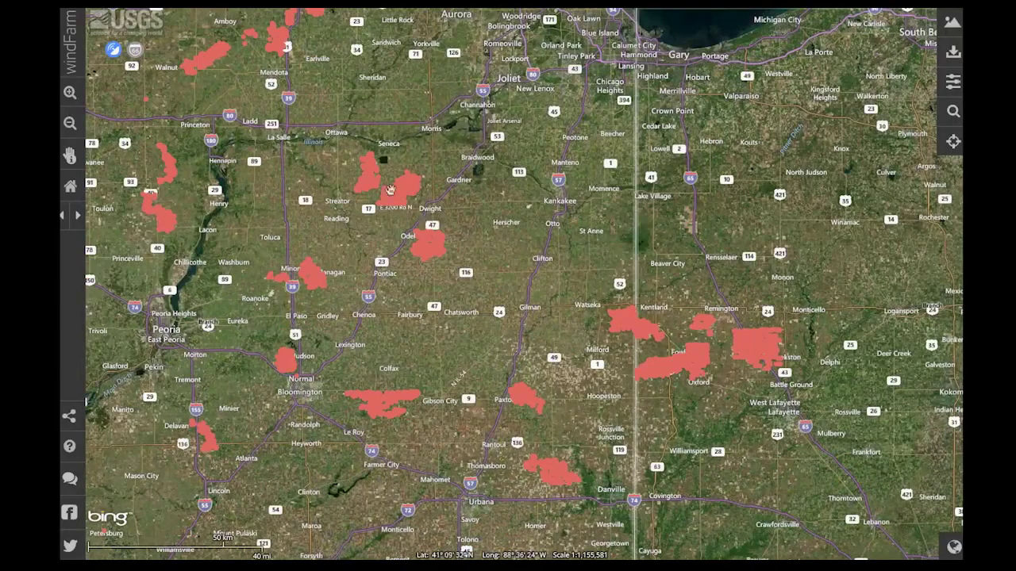
pyautogui.moveTo(338, 134); pyautogui.dragTo(442, 250)
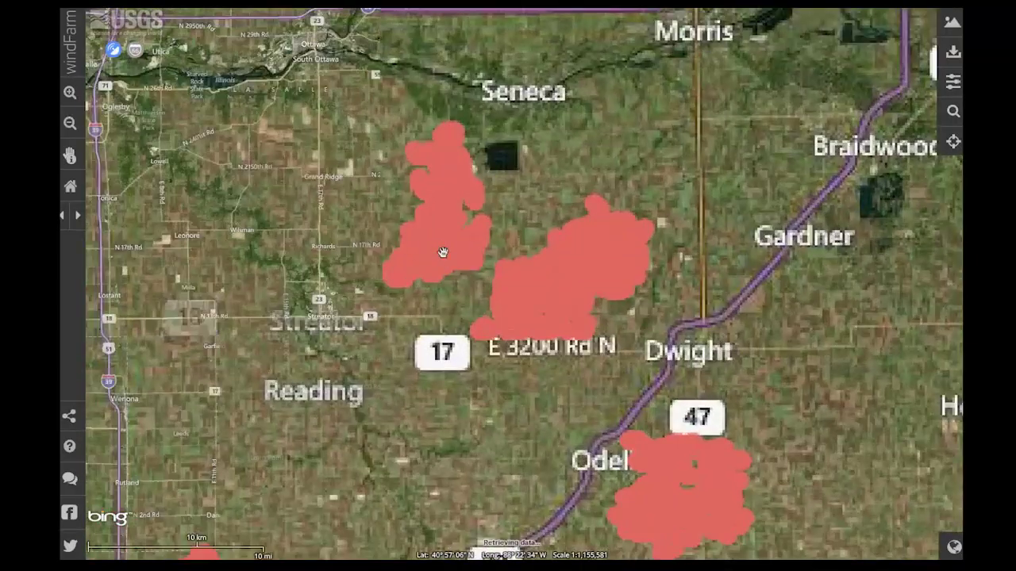
pyautogui.scroll(-2, 582, 288)
pyautogui.scroll(4, 581, 288)
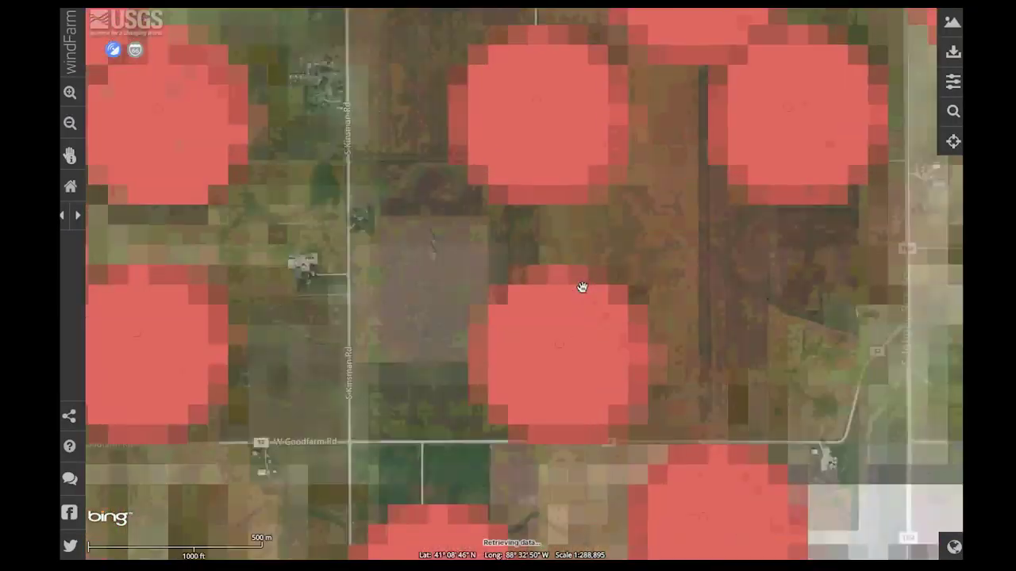
pyautogui.scroll(1, 643, 408)
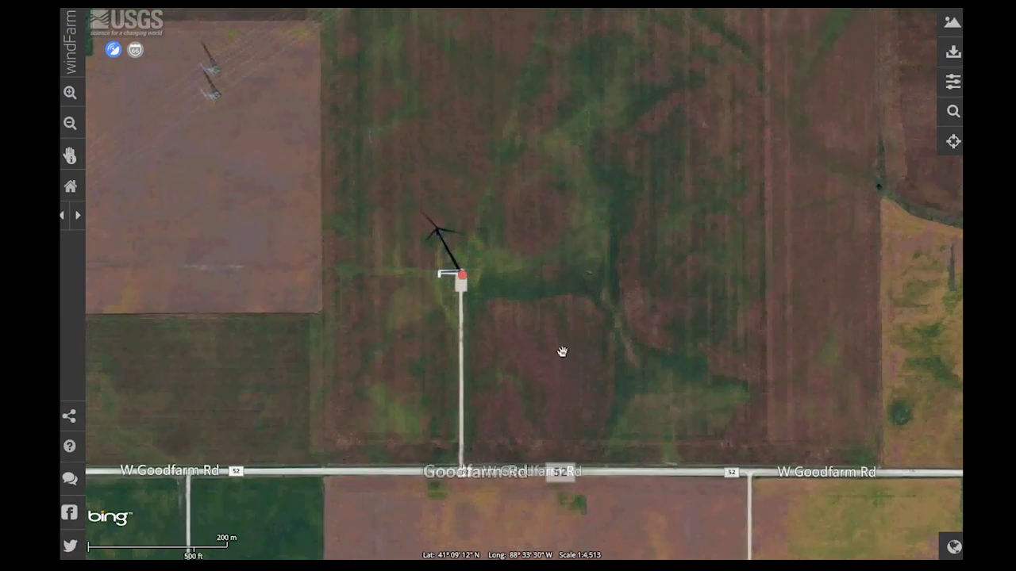
pyautogui.scroll(-1, 516, 295)
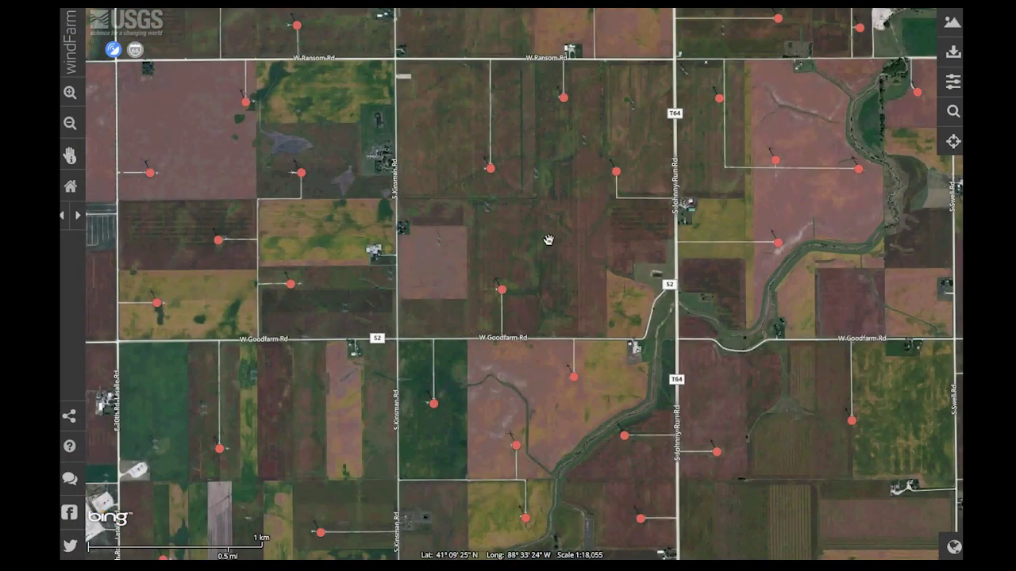
pyautogui.moveTo(549, 238); pyautogui.dragTo(460, 294)
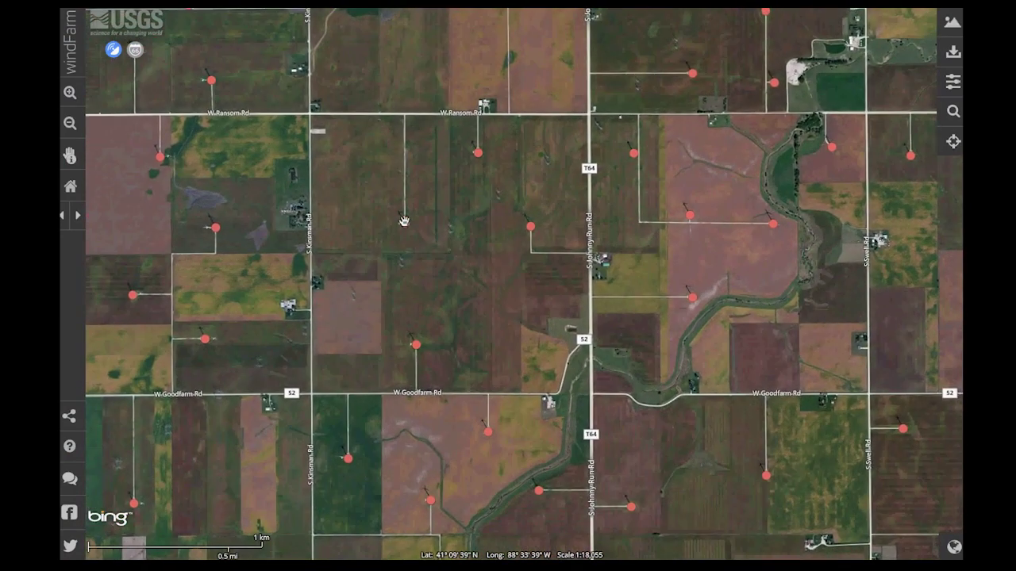
# - Inspect a Top Crop Wind Farm Site turbine (1.5 MW, 121.25 m tall), then zoom back out
pyautogui.click(404, 224)
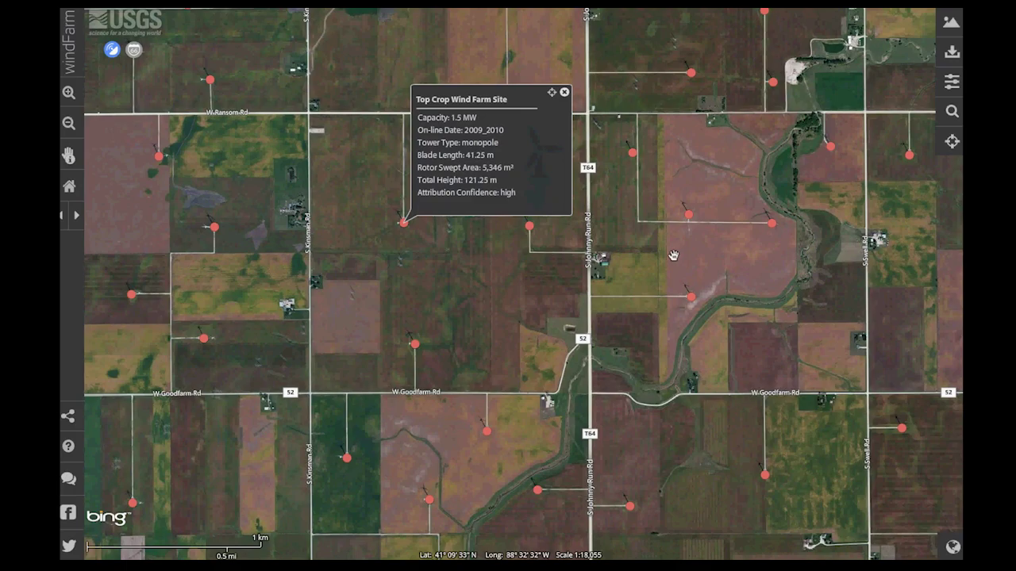
pyautogui.scroll(-1, 516, 341)
pyautogui.scroll(-4, 583, 276)
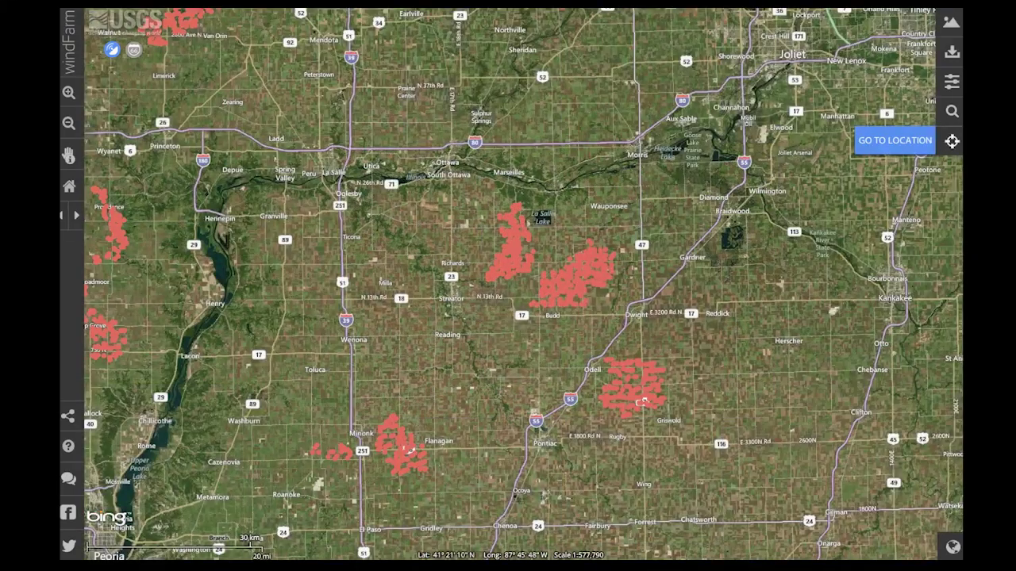
# - Go to Palm Springs, CA, zoom into the turbine rows near White Water, then clear the search
pyautogui.click(951, 142)
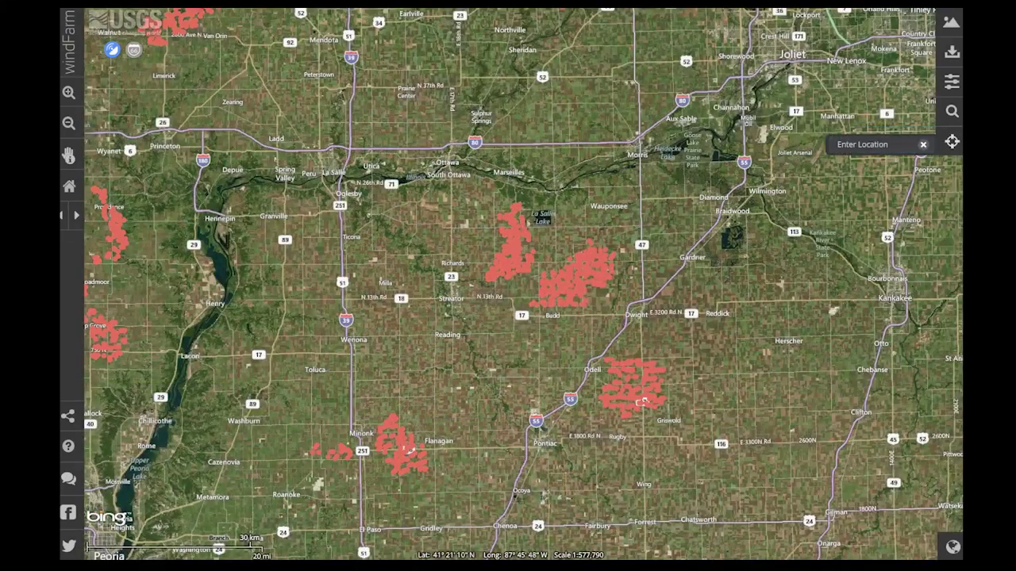
pyautogui.write('palm springs')
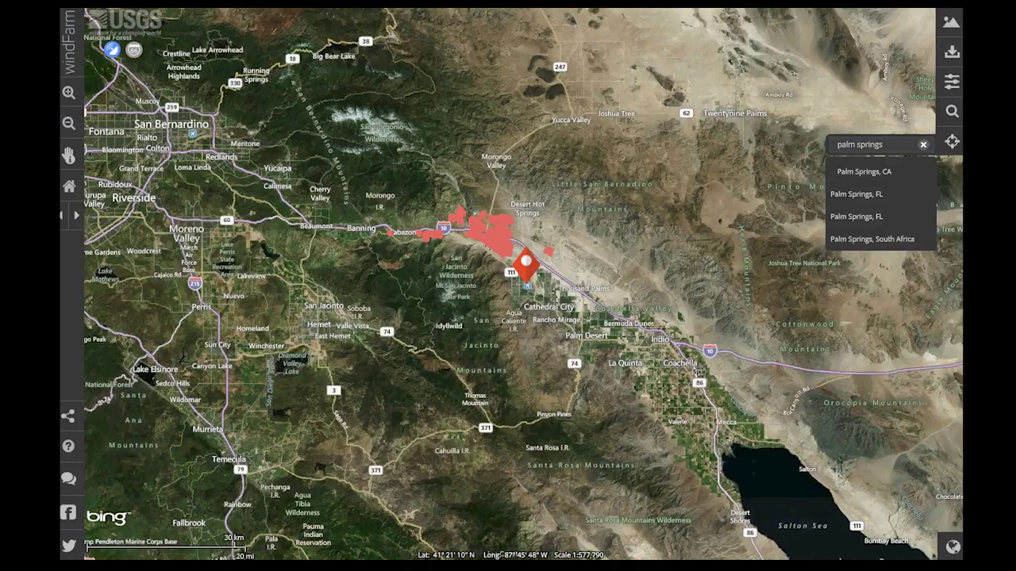
pyautogui.moveTo(449, 204); pyautogui.dragTo(565, 296)
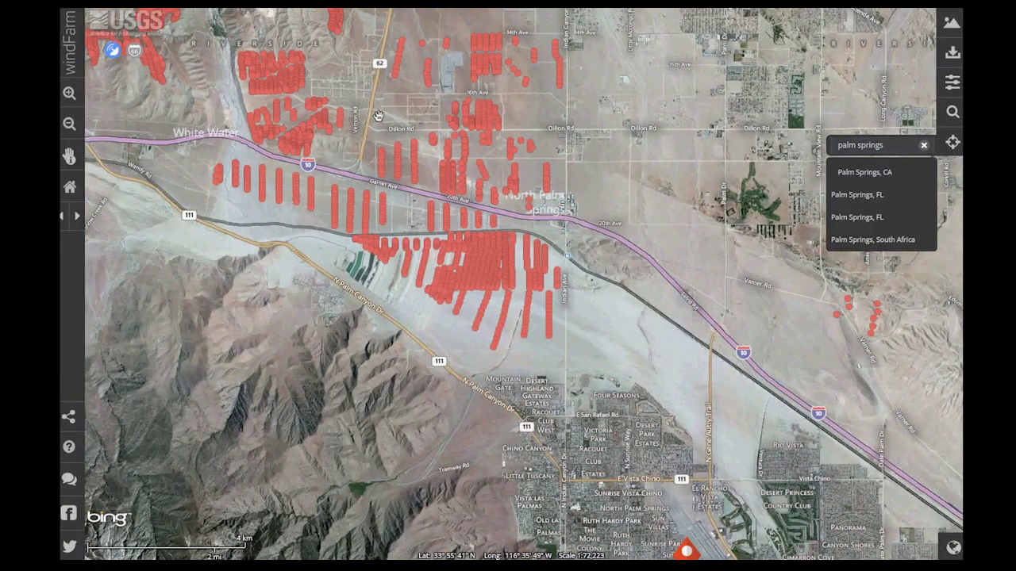
pyautogui.doubleClick(379, 117)
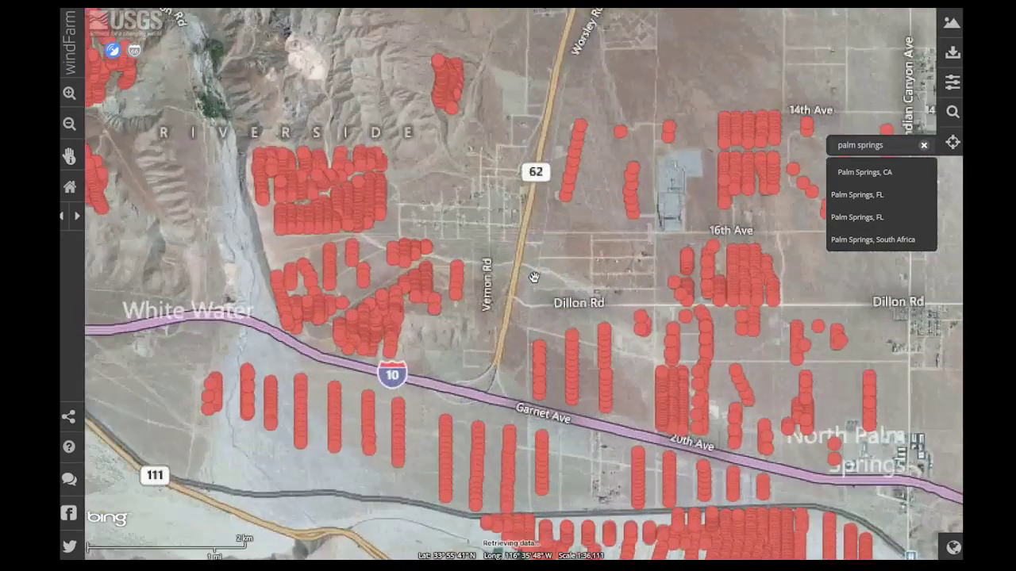
pyautogui.doubleClick(439, 280)
pyautogui.scroll(-1, 524, 244)
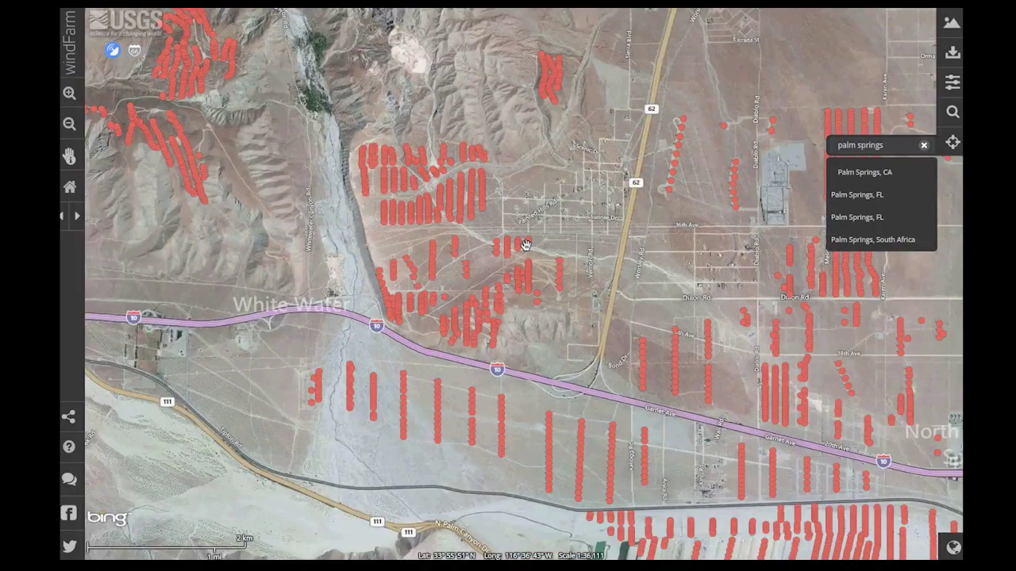
pyautogui.click(923, 145)
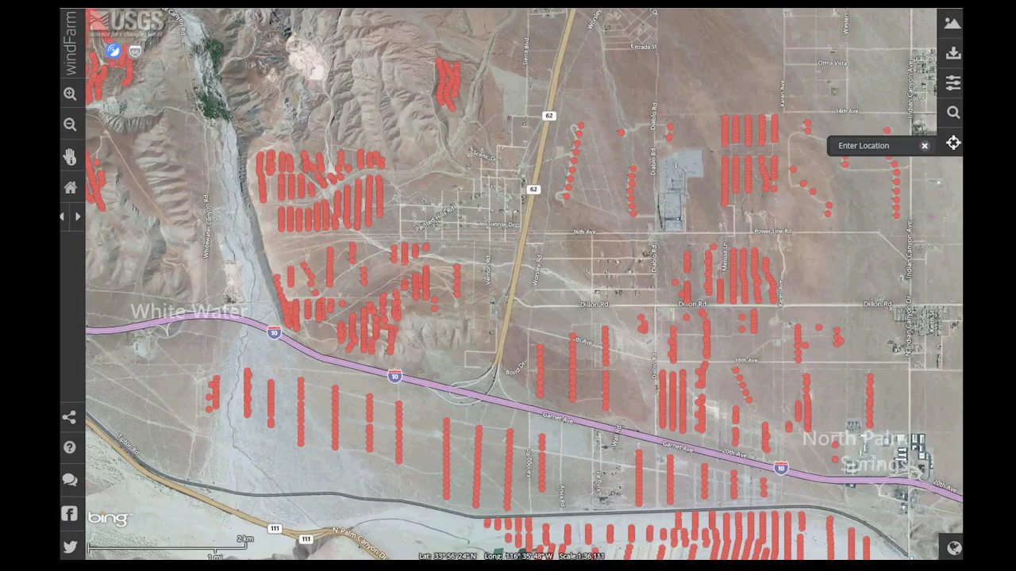
# - Search site names for 'whitewater' to select its 41 turbines, then clear the results
pyautogui.click(953, 112)
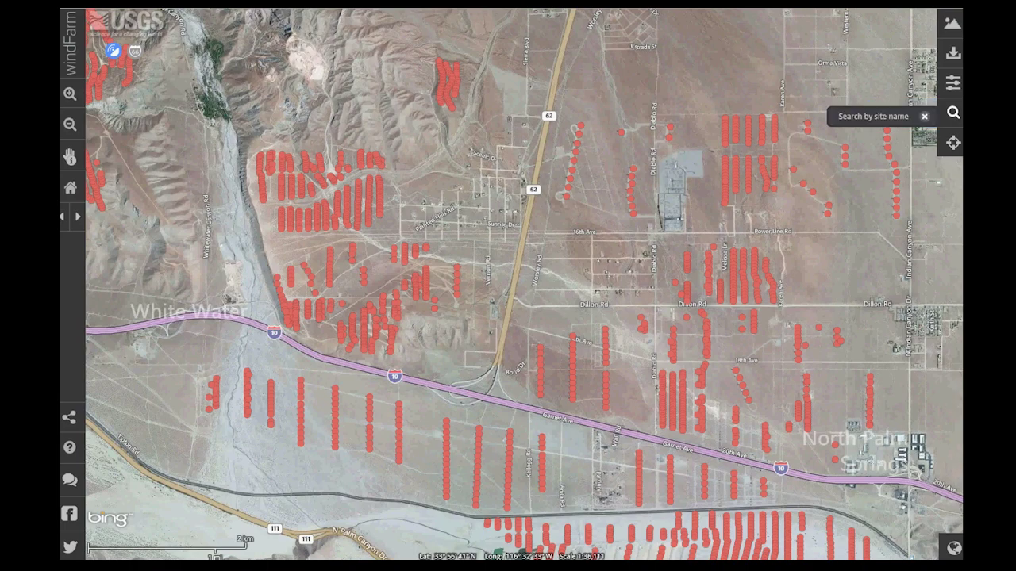
pyautogui.click(458, 279)
pyautogui.write('whitewater')
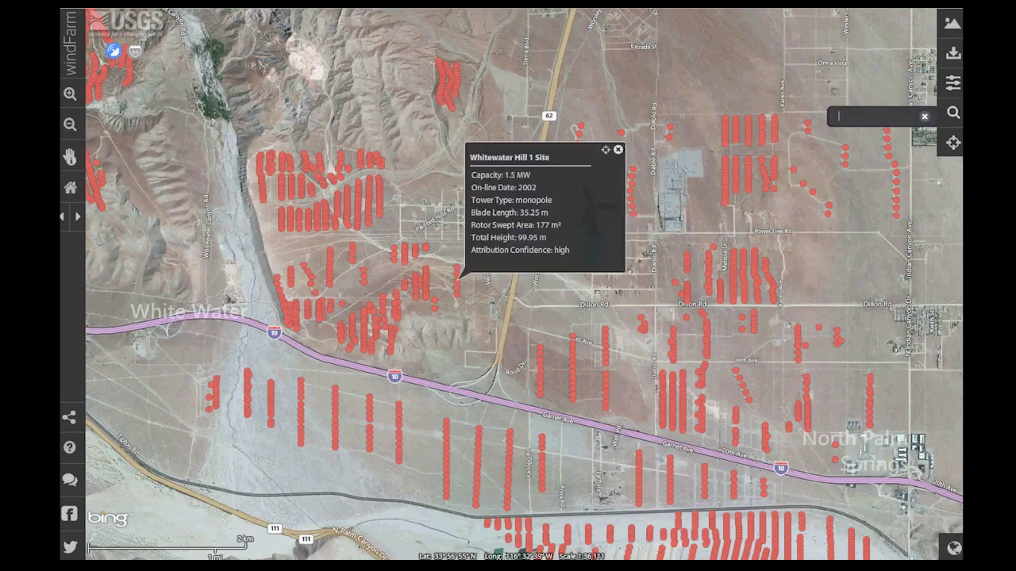
pyautogui.press('Return')
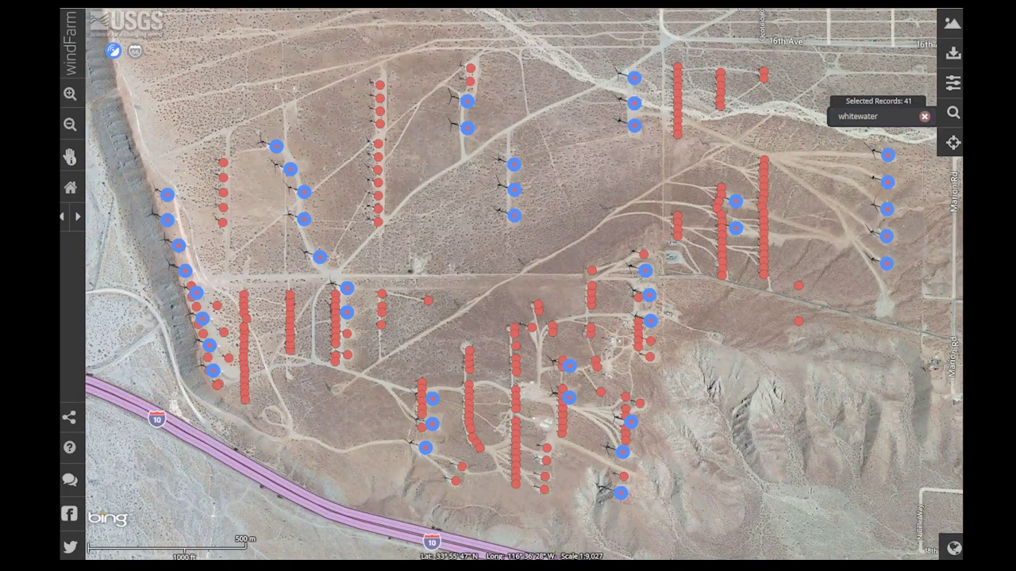
pyautogui.click(925, 117)
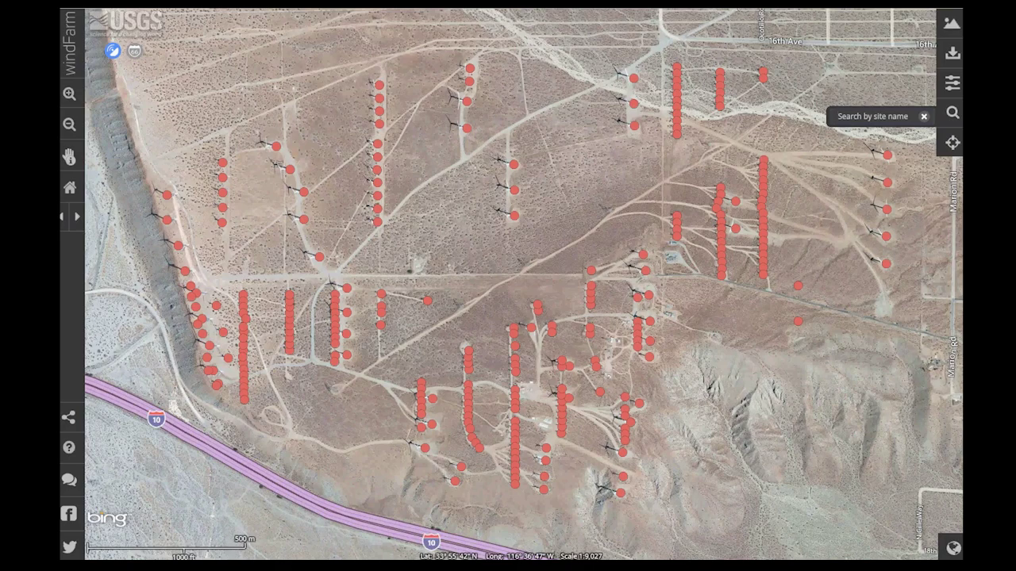
# - Run a site-name search for 'high school', then clear its results
pyautogui.write('high school')
pyautogui.press('Return')
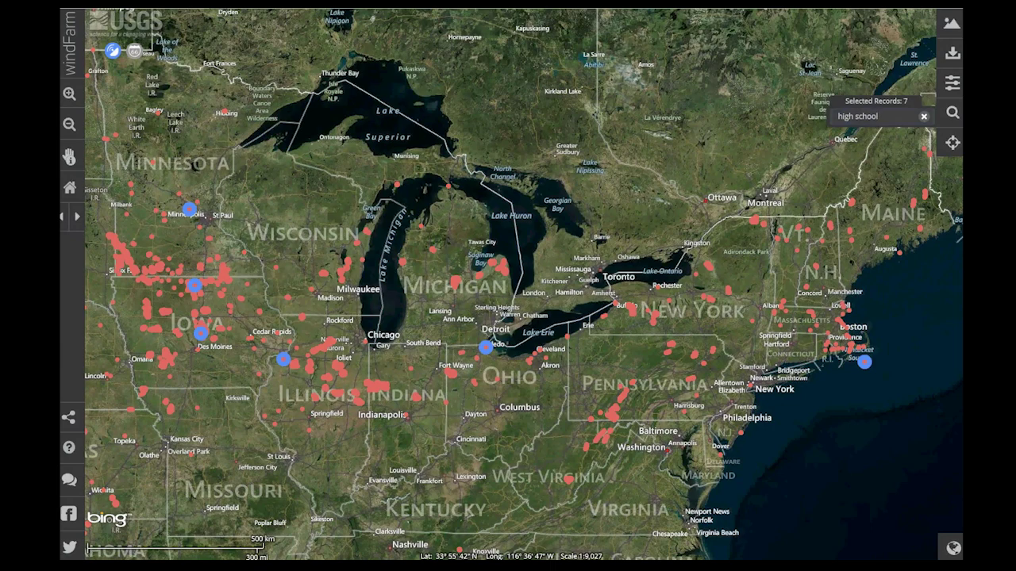
pyautogui.click(924, 115)
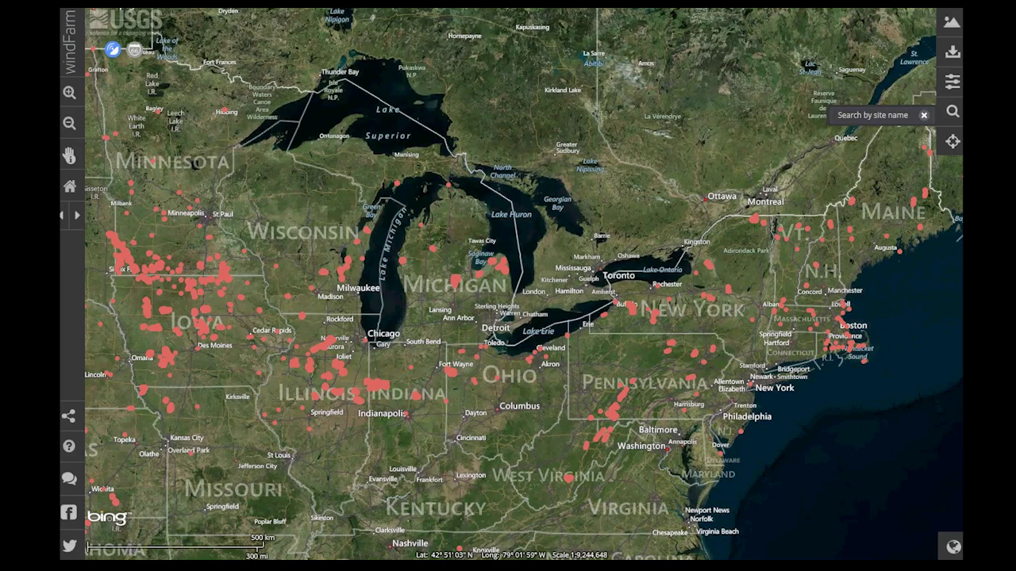
# - Search site names for 'walmart' and show the Walmart Wind Turbine Site details (1.5 MW, 123.5 m)
pyautogui.click(873, 115)
pyautogui.write('walmart')
pyautogui.press('Return')
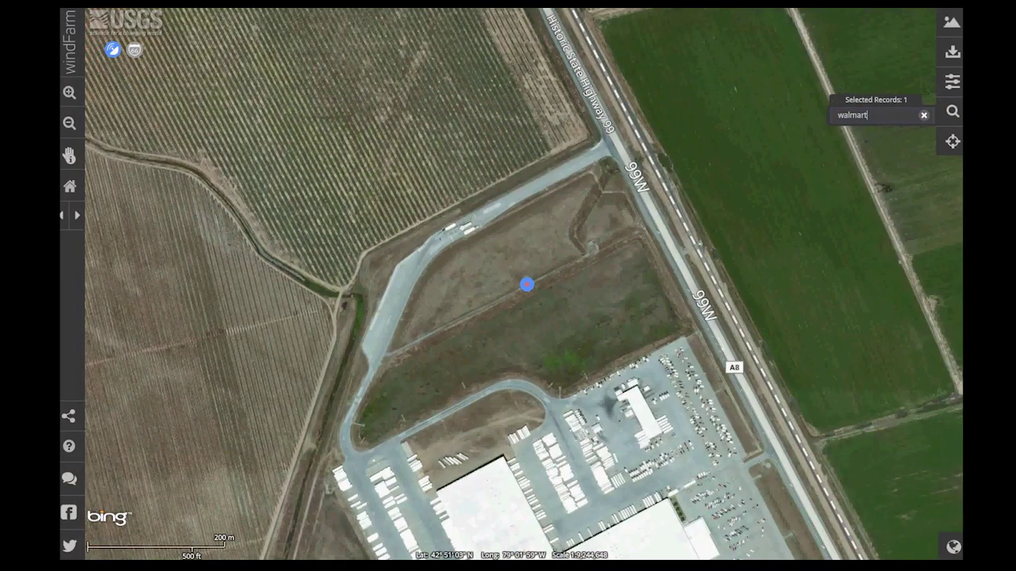
pyautogui.moveTo(810, 351); pyautogui.dragTo(733, 249)
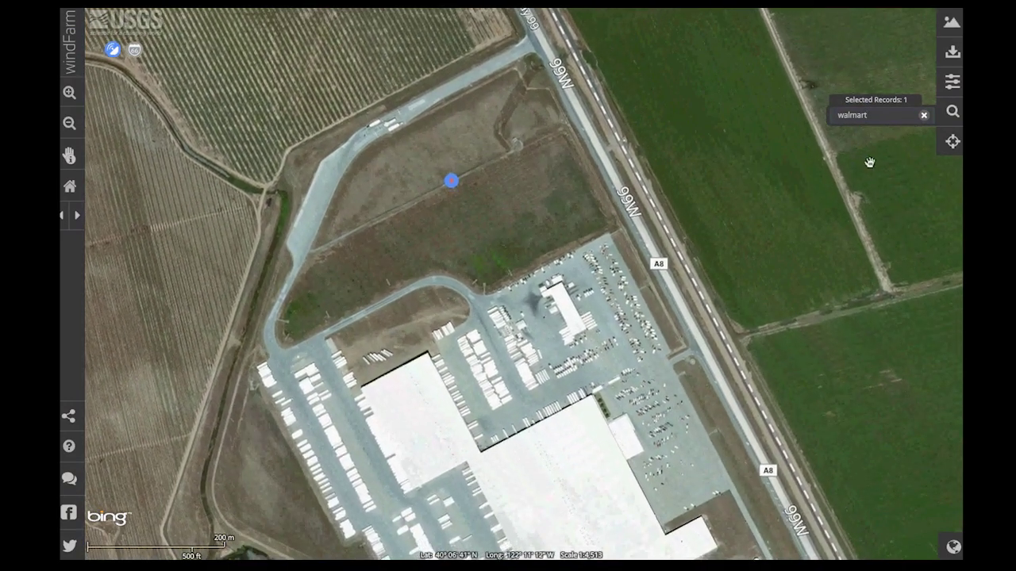
pyautogui.click(450, 181)
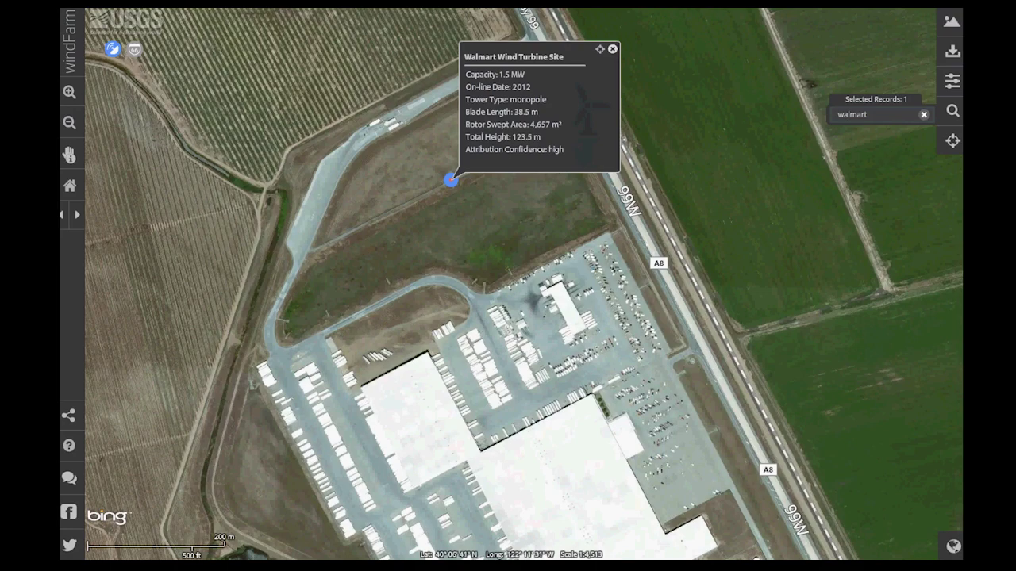
# - Return to the full extent, switch to the light grey Thematic basemap, and clear the walmart search
pyautogui.click(69, 185)
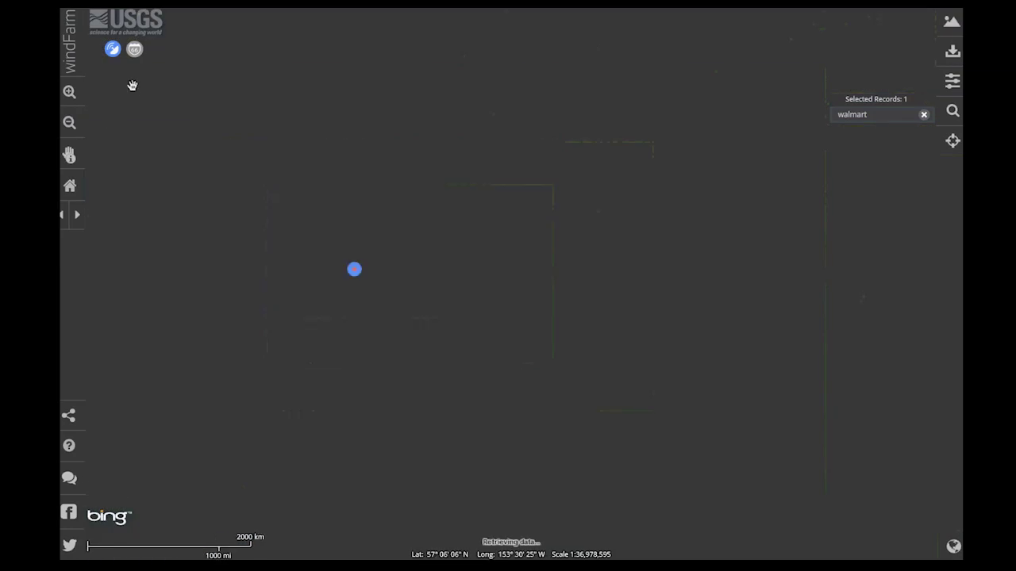
pyautogui.click(135, 49)
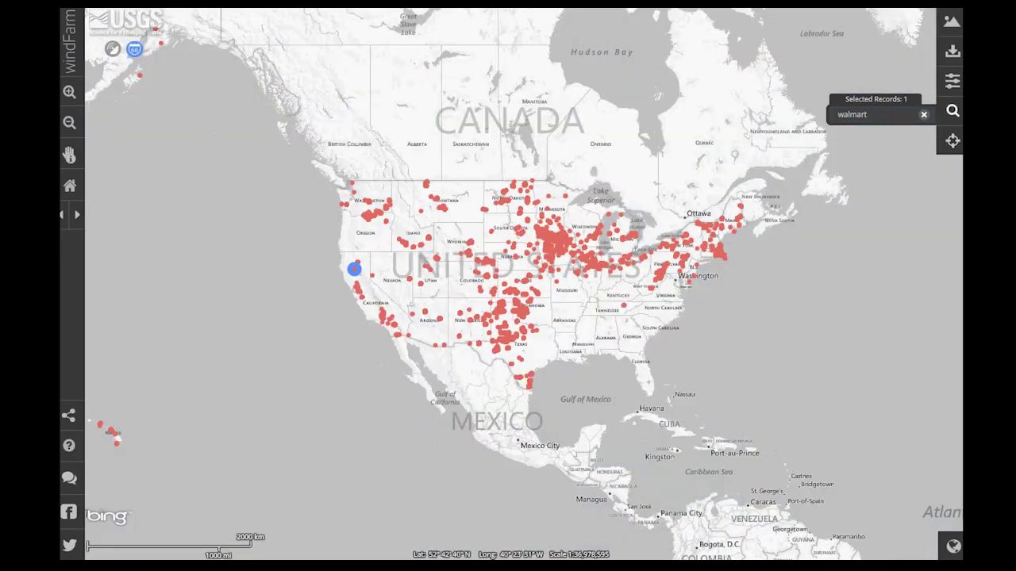
pyautogui.click(924, 115)
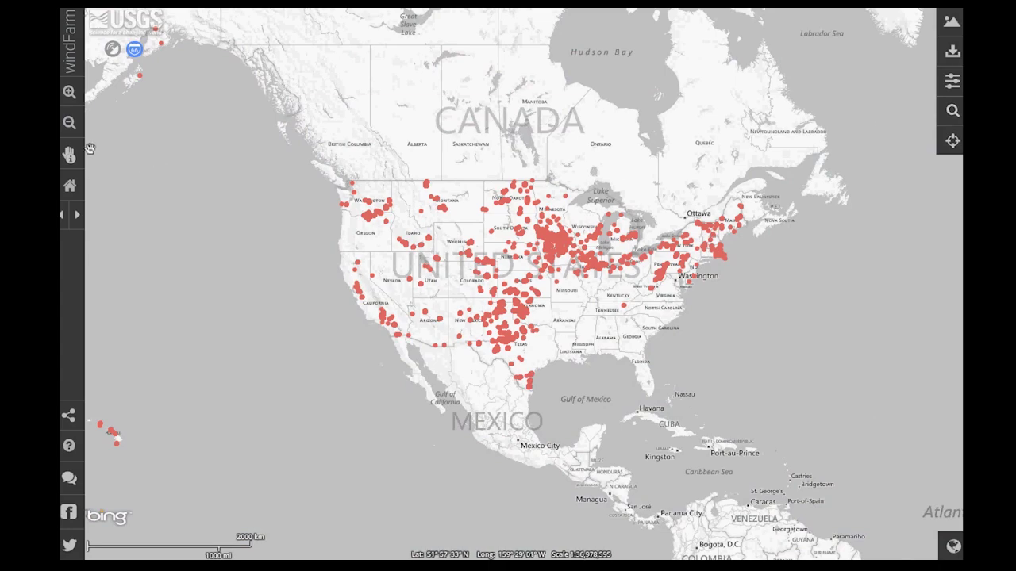
# - Zoom from Southern California into the wind farms between Tehachapi and Mojave
pyautogui.moveTo(375, 306); pyautogui.dragTo(413, 341)
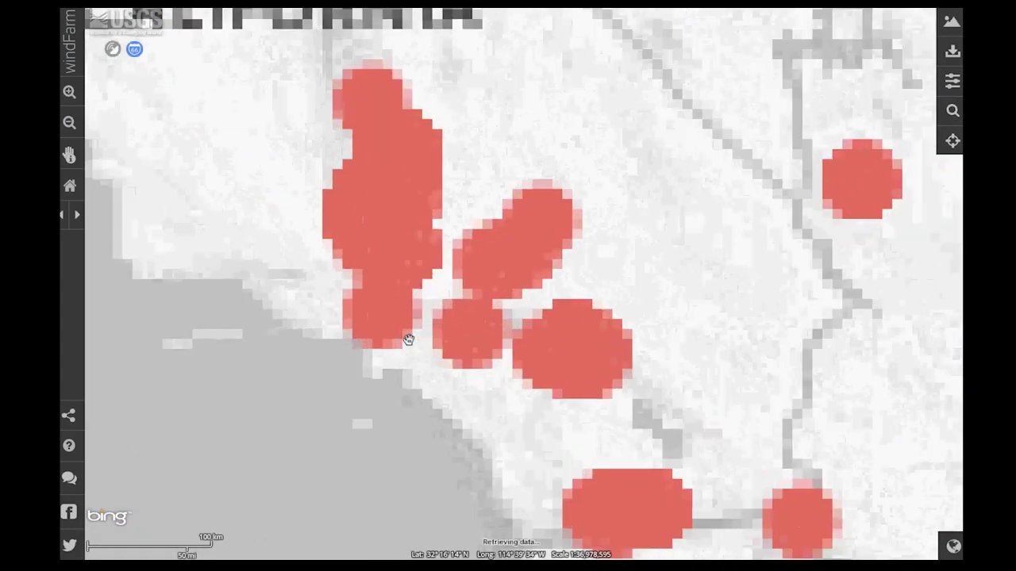
pyautogui.moveTo(349, 166); pyautogui.dragTo(418, 218)
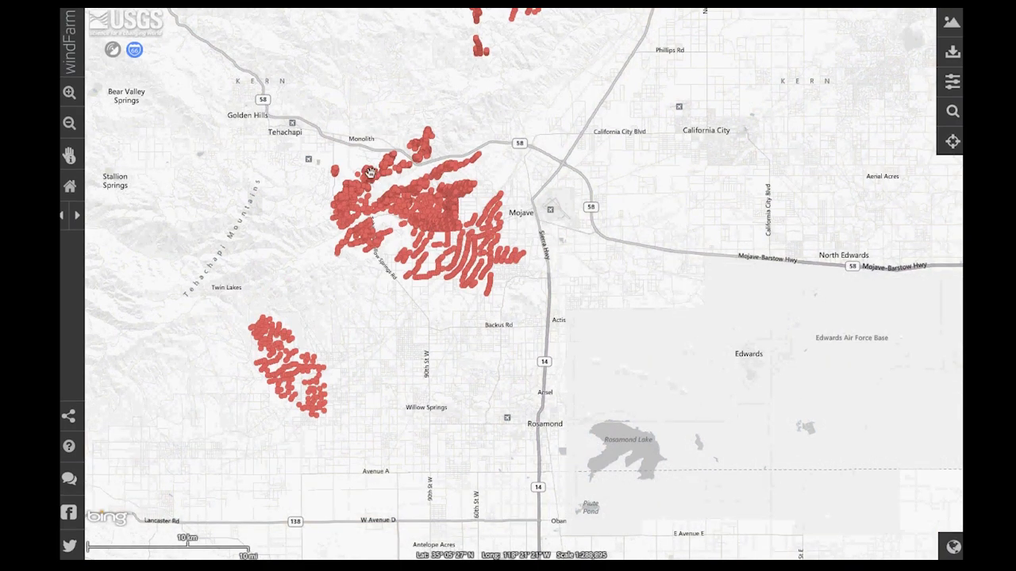
pyautogui.moveTo(266, 108); pyautogui.dragTo(629, 349)
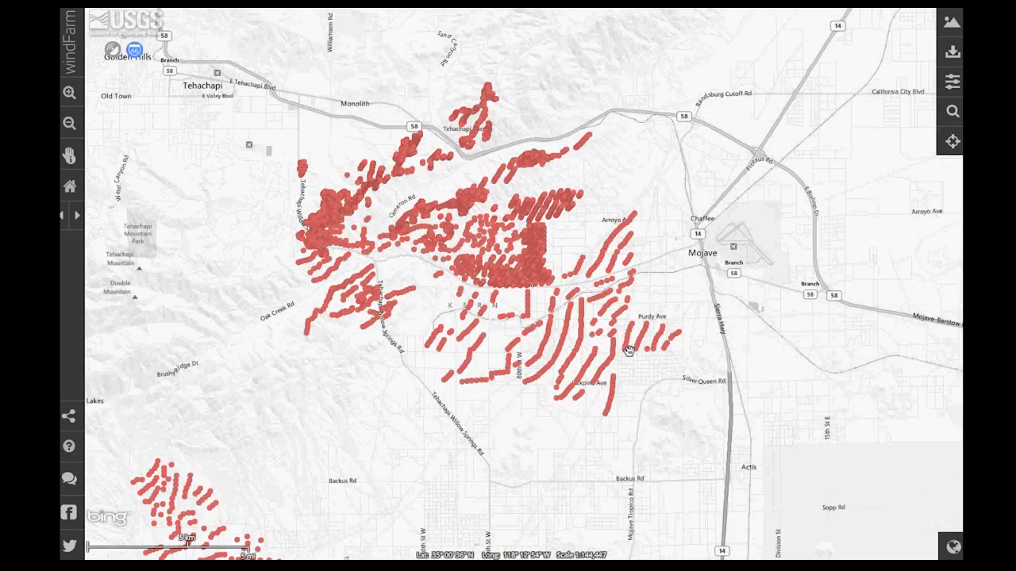
pyautogui.moveTo(240, 84); pyautogui.dragTo(728, 462)
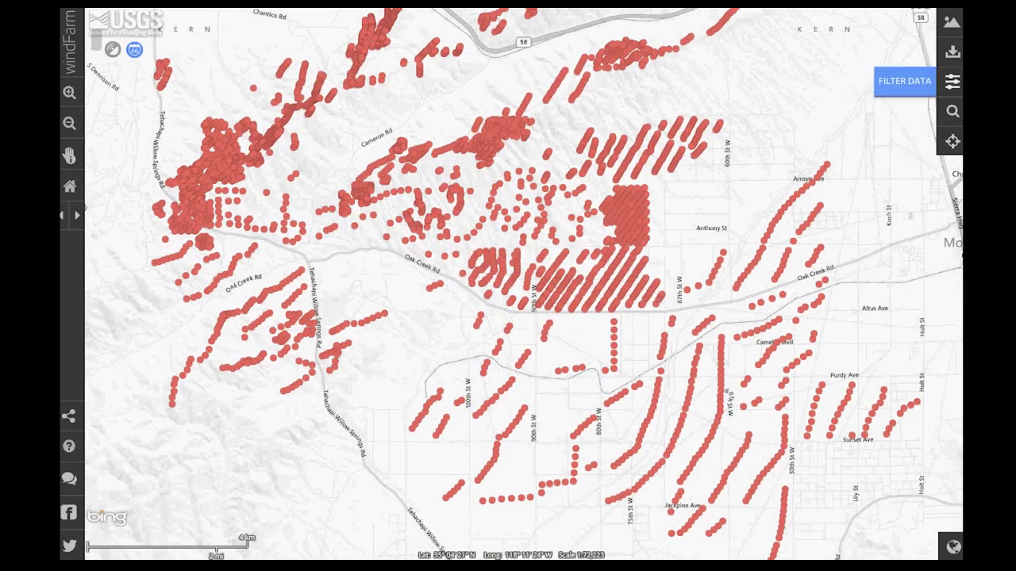
# - In Filter Data, hide unknown-capacity turbines and raise the minimum capacity to about 2.25 MW
pyautogui.click(952, 81)
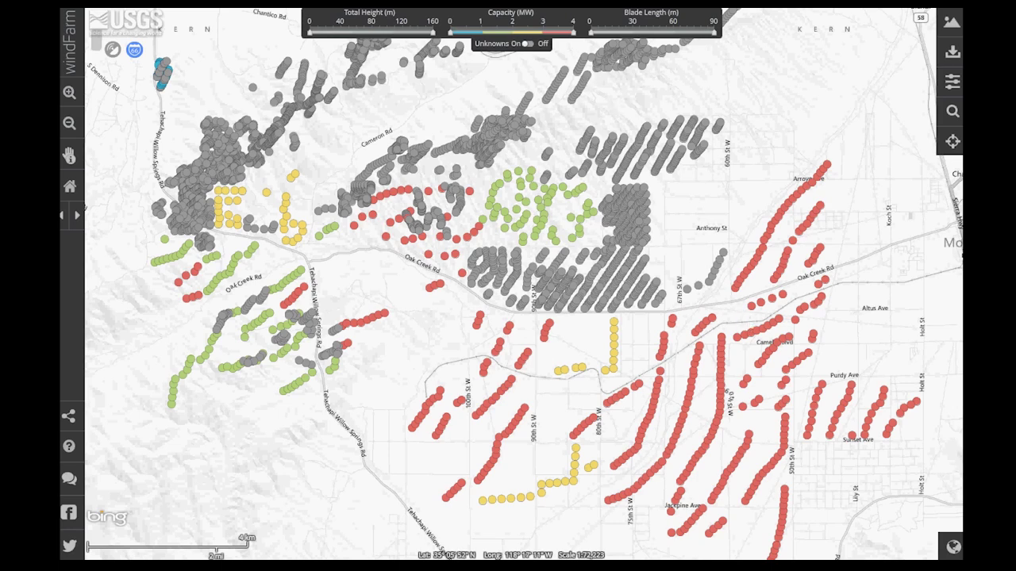
pyautogui.click(527, 44)
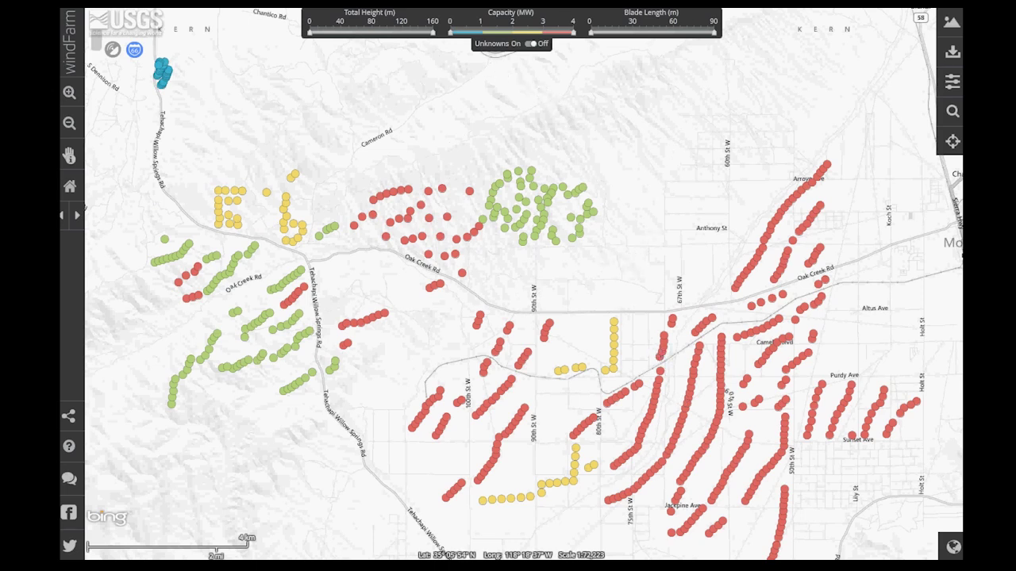
pyautogui.moveTo(449, 33); pyautogui.dragTo(527, 32)
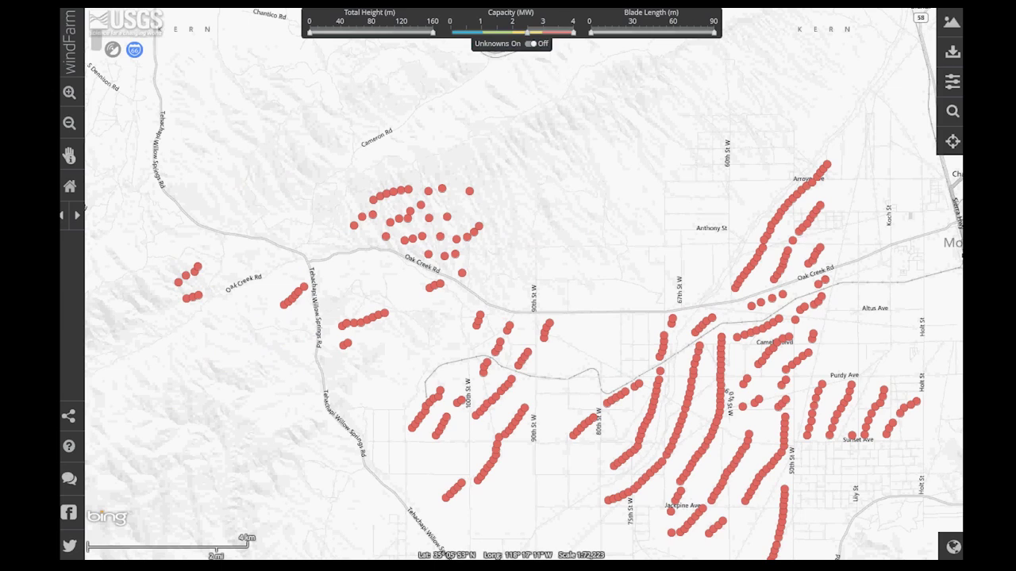
# - Filter turbines to 1–3 MW capacity, at least 65 m total height and 40 m blade length
pyautogui.moveTo(527, 32); pyautogui.dragTo(451, 33)
pyautogui.moveTo(310, 33); pyautogui.dragTo(394, 33)
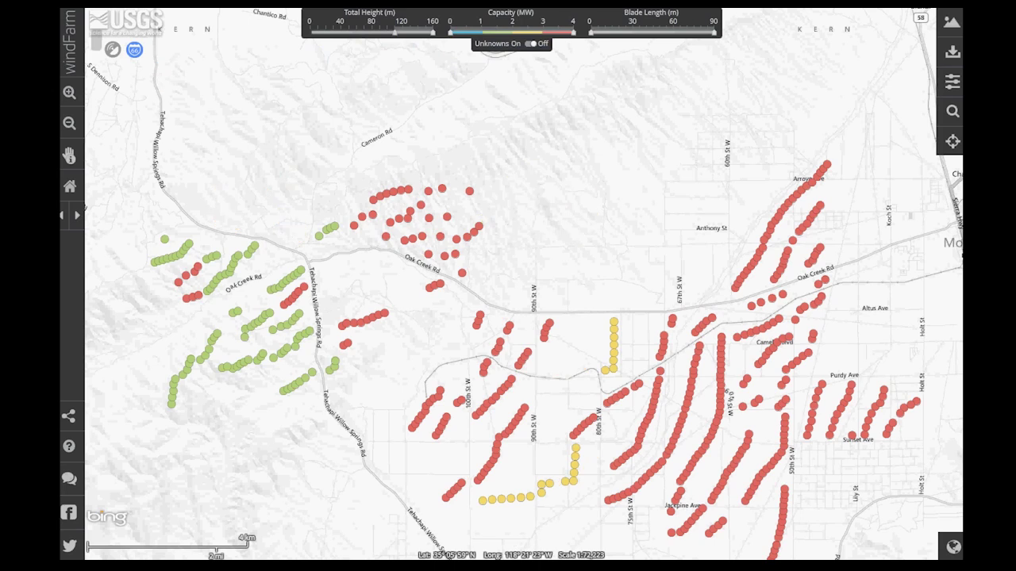
pyautogui.moveTo(395, 32); pyautogui.dragTo(309, 32)
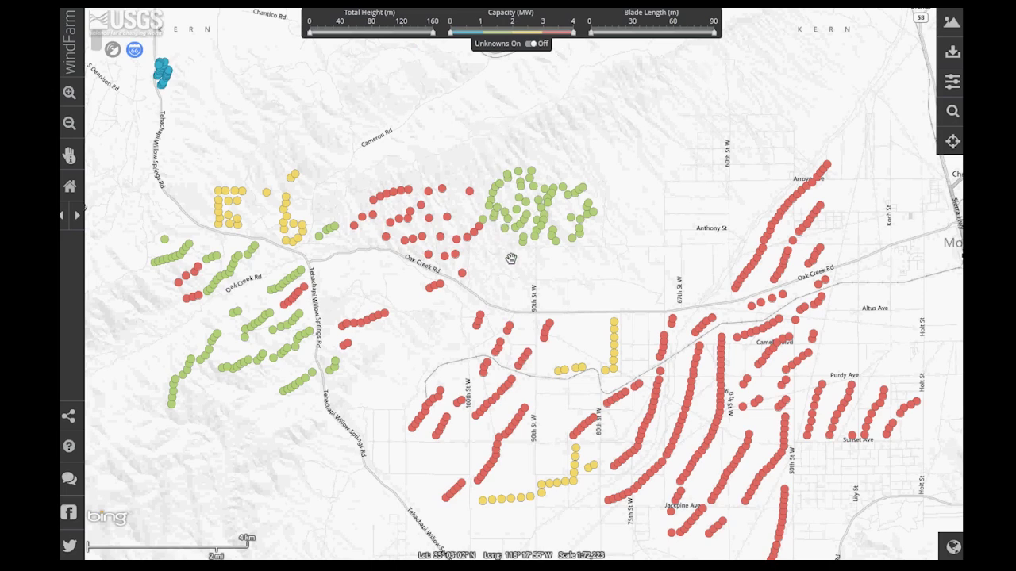
pyautogui.moveTo(512, 258); pyautogui.dragTo(508, 241)
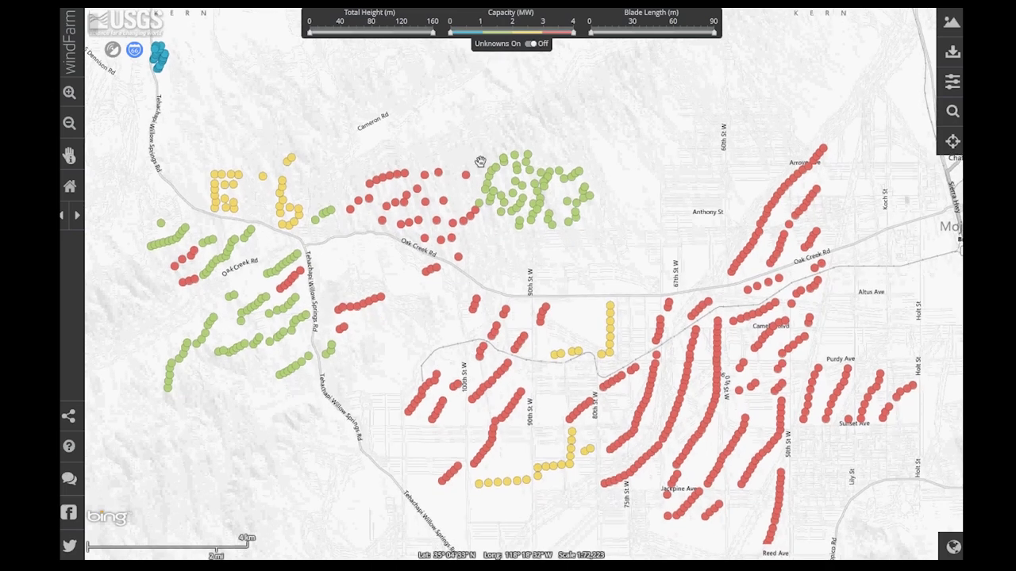
pyautogui.moveTo(450, 32); pyautogui.dragTo(481, 32)
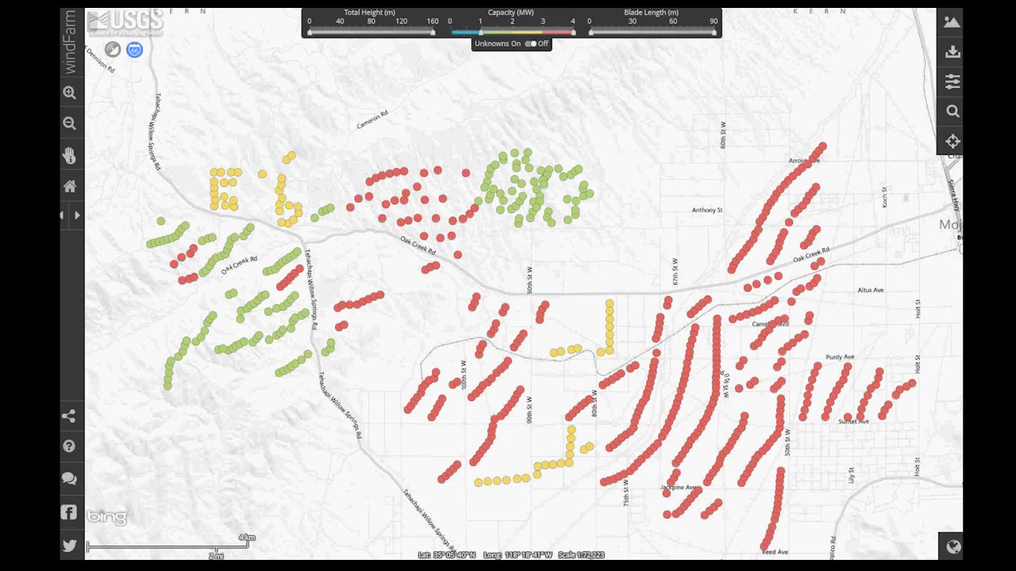
pyautogui.moveTo(573, 31); pyautogui.dragTo(543, 31)
pyautogui.moveTo(310, 32); pyautogui.dragTo(359, 31)
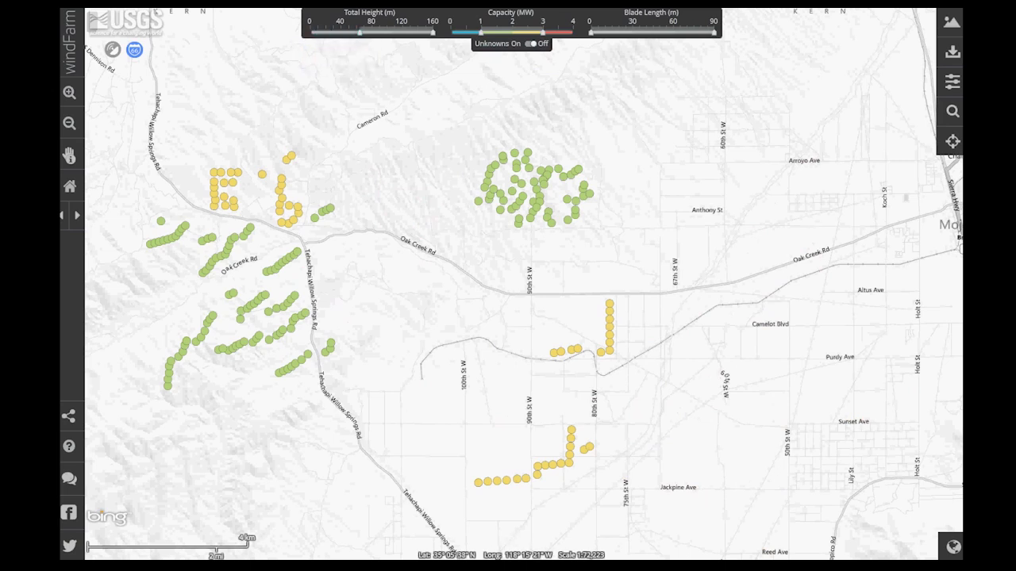
pyautogui.moveTo(591, 31); pyautogui.dragTo(645, 31)
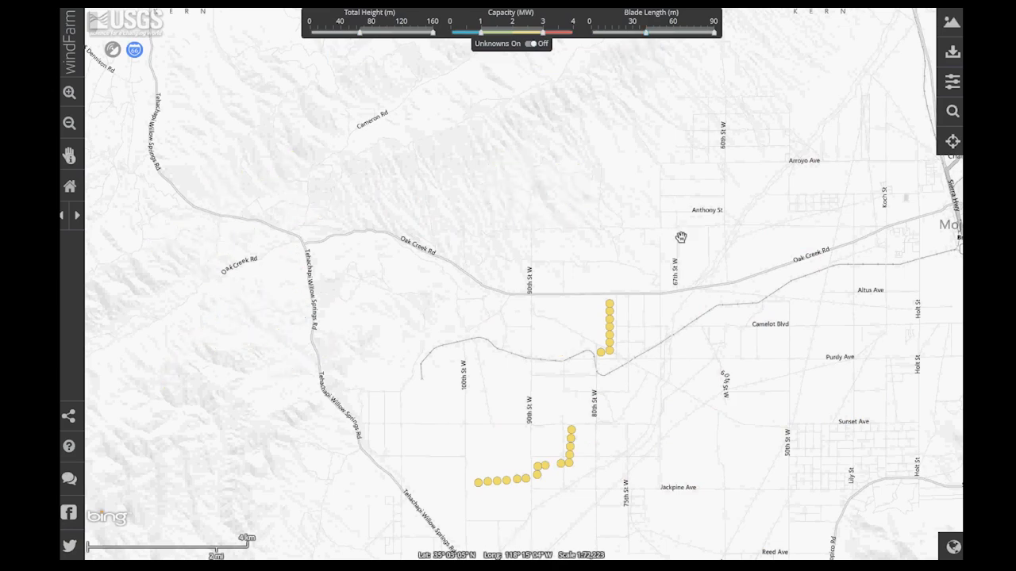
# - Return the map to the full North America extent and close the Filter Data panel
pyautogui.moveTo(680, 354); pyautogui.dragTo(656, 290)
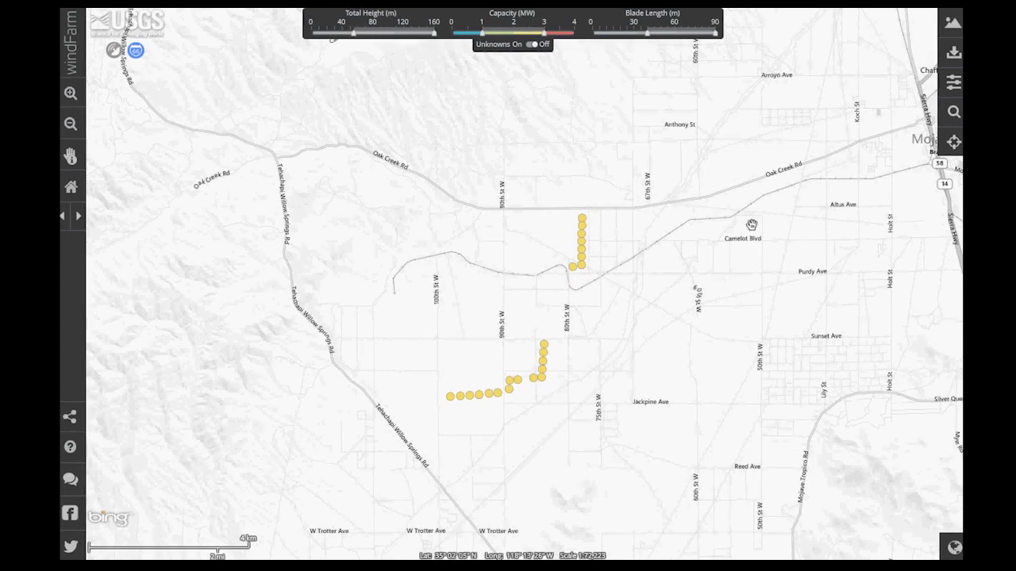
pyautogui.click(71, 187)
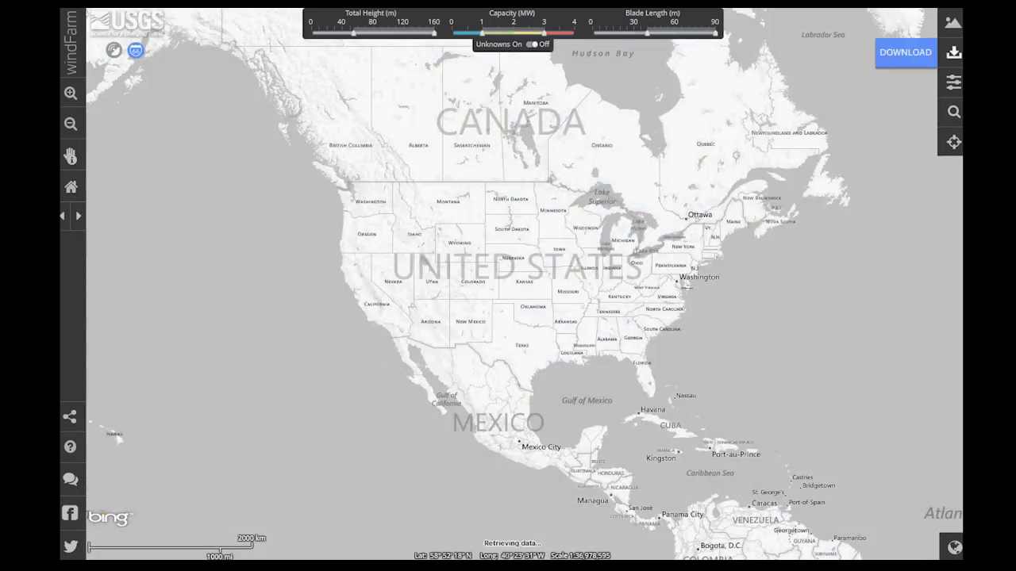
pyautogui.click(954, 81)
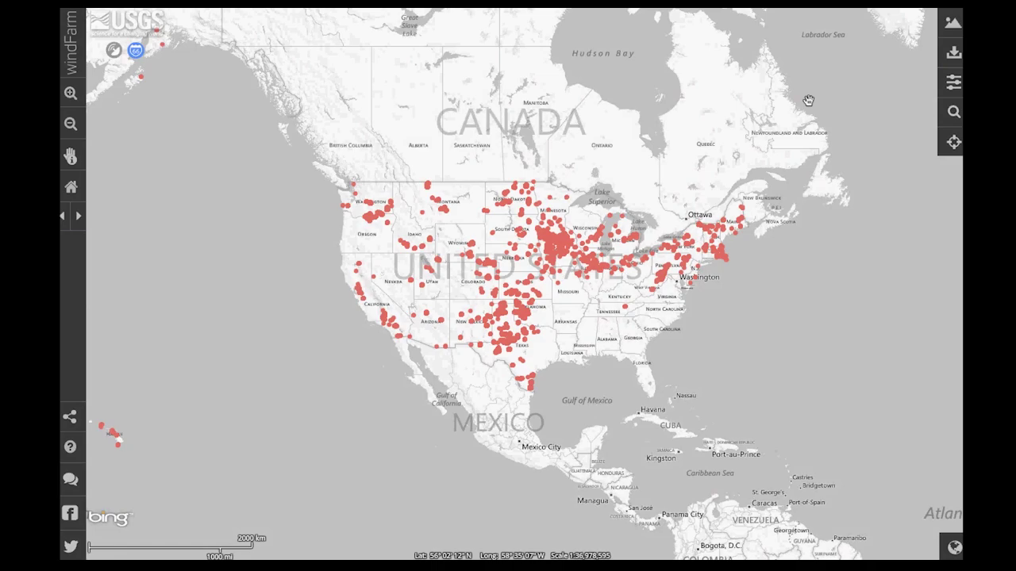